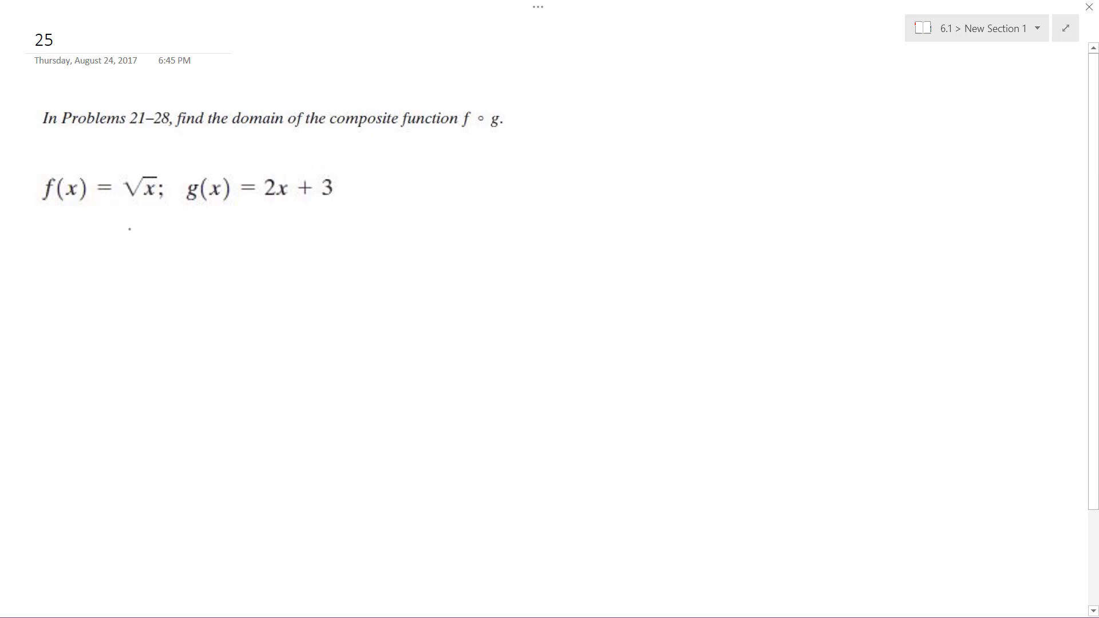
Handwrite √(2x+3) beneath the printed functions f(x)=√x and g(x)=2x+3
{"action": "mouse_move", "coordinate": [65, 251]}
{"action": "left_mouse_down"}
{"action": "mouse_move", "coordinate": [80, 227]}
{"action": "mouse_move", "coordinate": [205, 229]}
{"action": "mouse_move", "coordinate": [108, 258]}
{"action": "mouse_move", "coordinate": [129, 260]}
{"action": "left_mouse_up"}
{"action": "mouse_move", "coordinate": [130, 246]}
{"action": "left_mouse_down"}
{"action": "mouse_move", "coordinate": [117, 260]}
{"action": "mouse_move", "coordinate": [146, 261]}
{"action": "left_mouse_up"}
{"action": "left_click_drag", "start_coordinate": [138, 252], "coordinate": [168, 267]}
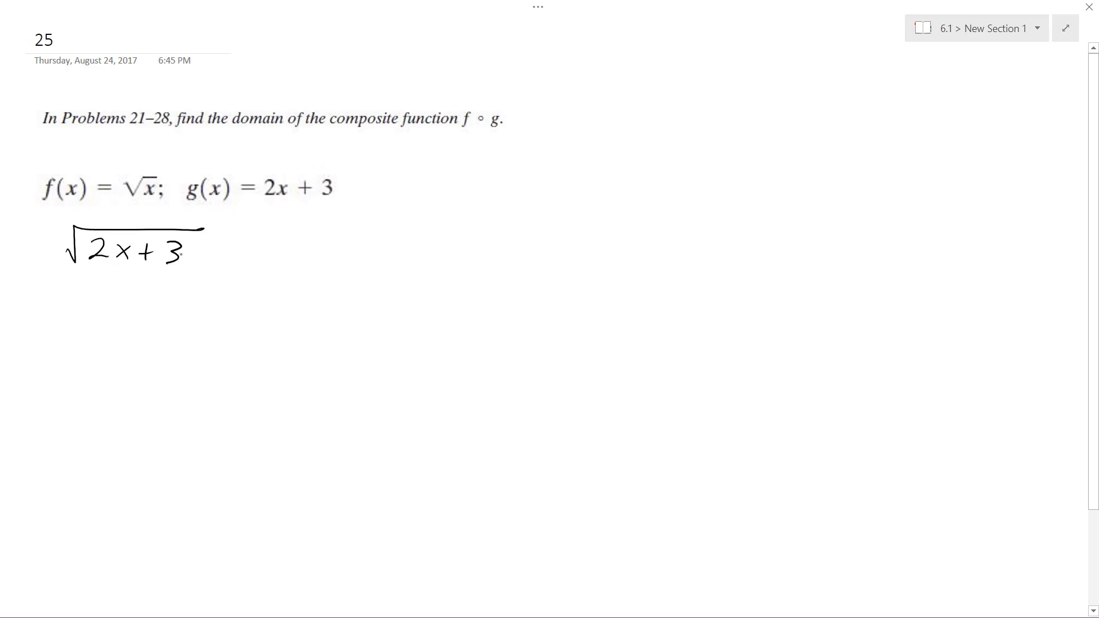
Draw a box around √(2x+3) and undo the stray stroke below it
{"action": "left_click_drag", "start_coordinate": [53, 256], "coordinate": [54, 284]}
{"action": "left_click_drag", "start_coordinate": [53, 284], "coordinate": [210, 278]}
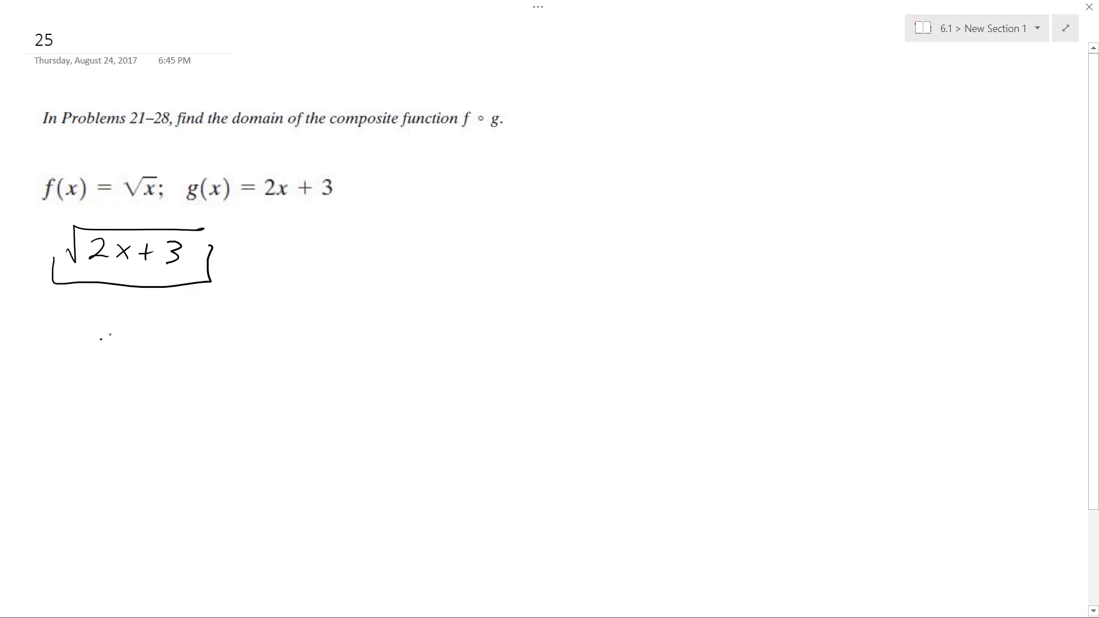
{"action": "left_click_drag", "start_coordinate": [100, 318], "coordinate": [121, 343]}
{"action": "key", "text": "ctrl+z"}
Ink the first line of working, 2x+3 ≤ 0, below the box
{"action": "mouse_move", "coordinate": [99, 339]}
{"action": "left_mouse_down"}
{"action": "mouse_move", "coordinate": [154, 364]}
{"action": "mouse_move", "coordinate": [136, 364]}
{"action": "left_mouse_up"}
{"action": "mouse_move", "coordinate": [173, 339]}
{"action": "left_mouse_down"}
{"action": "mouse_move", "coordinate": [176, 360]}
{"action": "mouse_move", "coordinate": [187, 348]}
{"action": "left_mouse_up"}
{"action": "left_click_drag", "start_coordinate": [198, 332], "coordinate": [207, 366]}
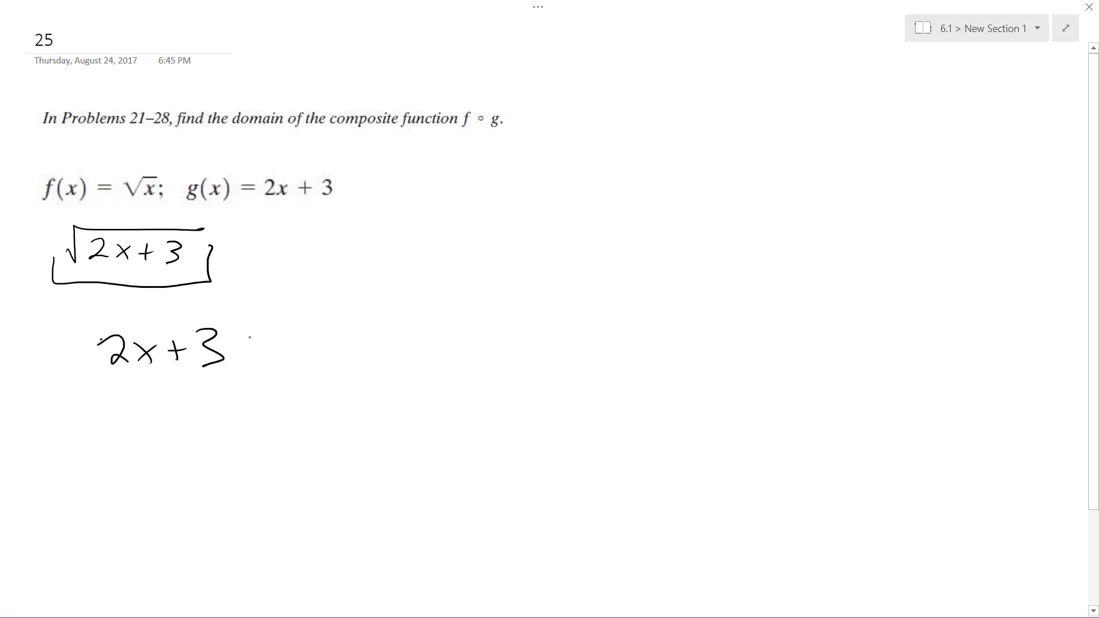
{"action": "mouse_move", "coordinate": [261, 329]}
{"action": "left_mouse_down"}
{"action": "mouse_move", "coordinate": [270, 354]}
{"action": "mouse_move", "coordinate": [297, 359]}
{"action": "mouse_move", "coordinate": [290, 330]}
{"action": "left_mouse_up"}
Ink the second line 2x ≤ -3, dividing both sides by 2
{"action": "mouse_move", "coordinate": [104, 408]}
{"action": "left_mouse_down"}
{"action": "mouse_move", "coordinate": [120, 433]}
{"action": "mouse_move", "coordinate": [150, 432]}
{"action": "left_mouse_up"}
{"action": "left_click_drag", "start_coordinate": [153, 408], "coordinate": [134, 431]}
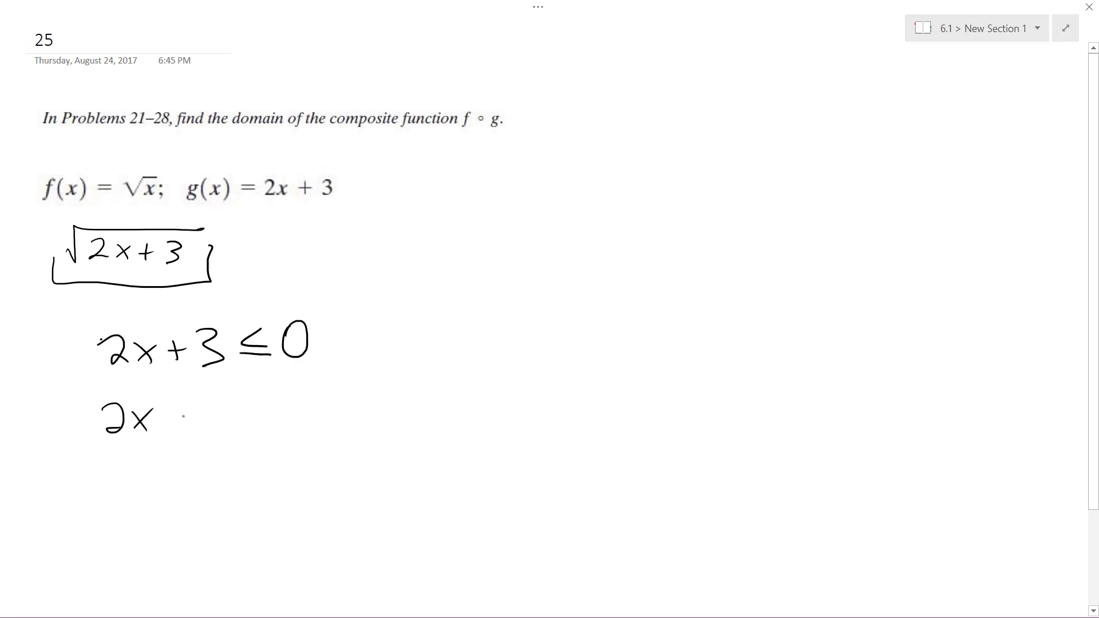
{"action": "mouse_move", "coordinate": [198, 394]}
{"action": "left_mouse_down"}
{"action": "mouse_move", "coordinate": [199, 424]}
{"action": "mouse_move", "coordinate": [247, 403]}
{"action": "mouse_move", "coordinate": [262, 419]}
{"action": "left_mouse_up"}
{"action": "mouse_move", "coordinate": [96, 443]}
{"action": "left_mouse_down"}
{"action": "mouse_move", "coordinate": [138, 442]}
{"action": "mouse_move", "coordinate": [142, 460]}
{"action": "left_mouse_up"}
{"action": "mouse_move", "coordinate": [235, 430]}
{"action": "left_mouse_down"}
{"action": "mouse_move", "coordinate": [284, 426]}
{"action": "mouse_move", "coordinate": [274, 454]}
{"action": "left_mouse_up"}
Begin the final line with x ≤
{"action": "left_click_drag", "start_coordinate": [114, 508], "coordinate": [139, 534]}
{"action": "left_click_drag", "start_coordinate": [138, 501], "coordinate": [120, 535]}
{"action": "left_click_drag", "start_coordinate": [183, 488], "coordinate": [190, 518]}
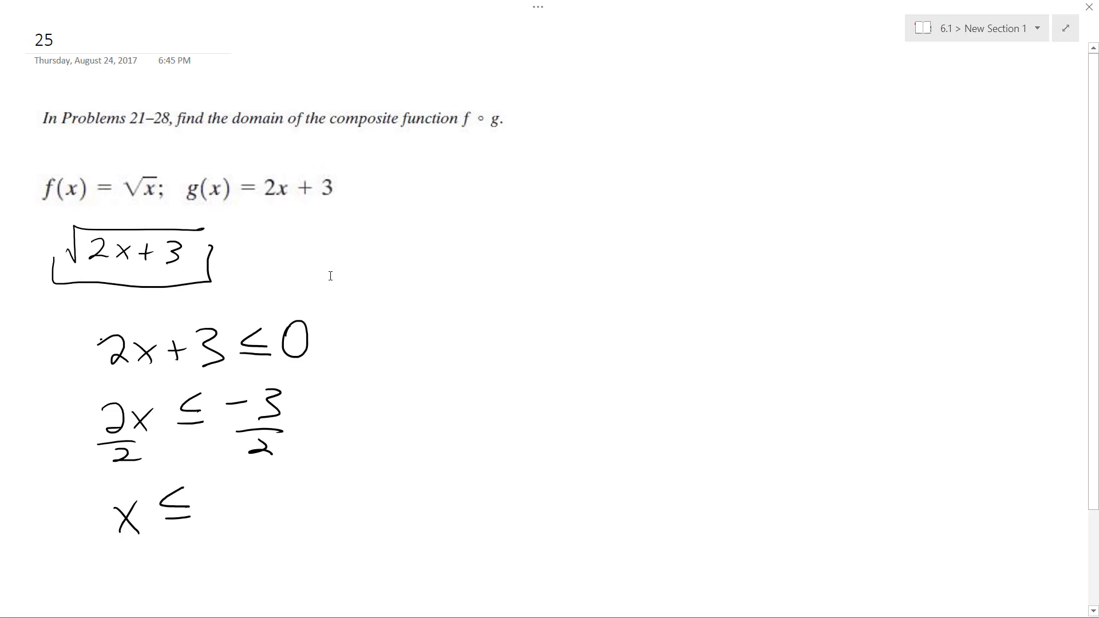
Erase the ≤ signs on all three lines of working
{"action": "left_click_drag", "start_coordinate": [176, 494], "coordinate": [181, 516]}
{"action": "left_click_drag", "start_coordinate": [191, 403], "coordinate": [193, 429]}
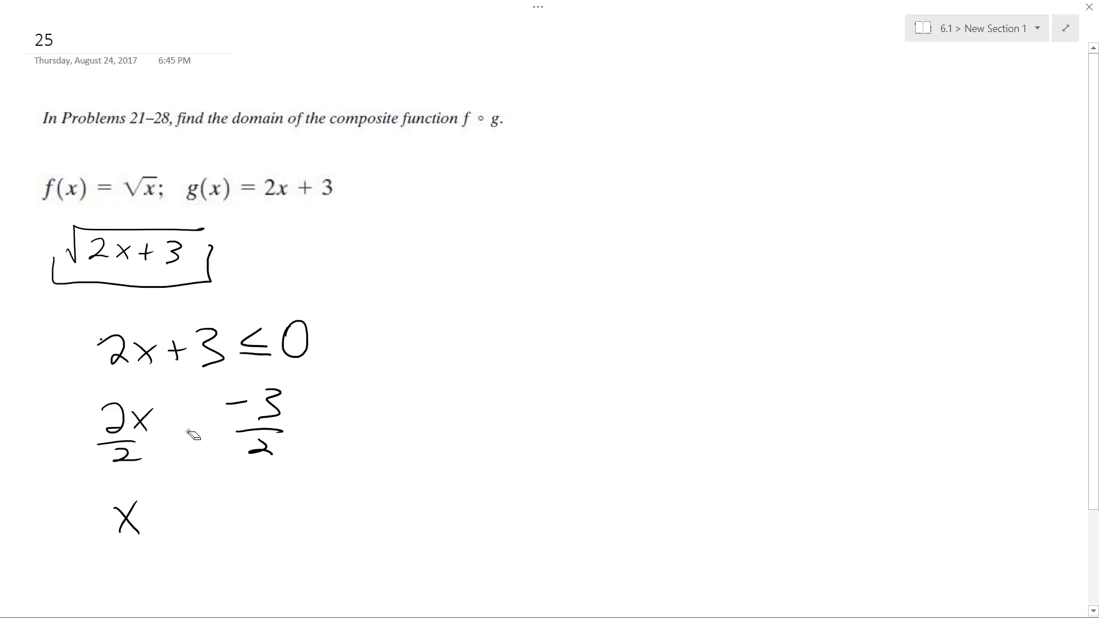
{"action": "mouse_move", "coordinate": [262, 337]}
{"action": "left_mouse_down"}
{"action": "mouse_move", "coordinate": [256, 359]}
{"action": "mouse_move", "coordinate": [265, 349]}
{"action": "left_mouse_up"}
Ink ≥ signs, complete the last line as x ≥ -3/2, and circle it
{"action": "left_click_drag", "start_coordinate": [180, 409], "coordinate": [201, 436]}
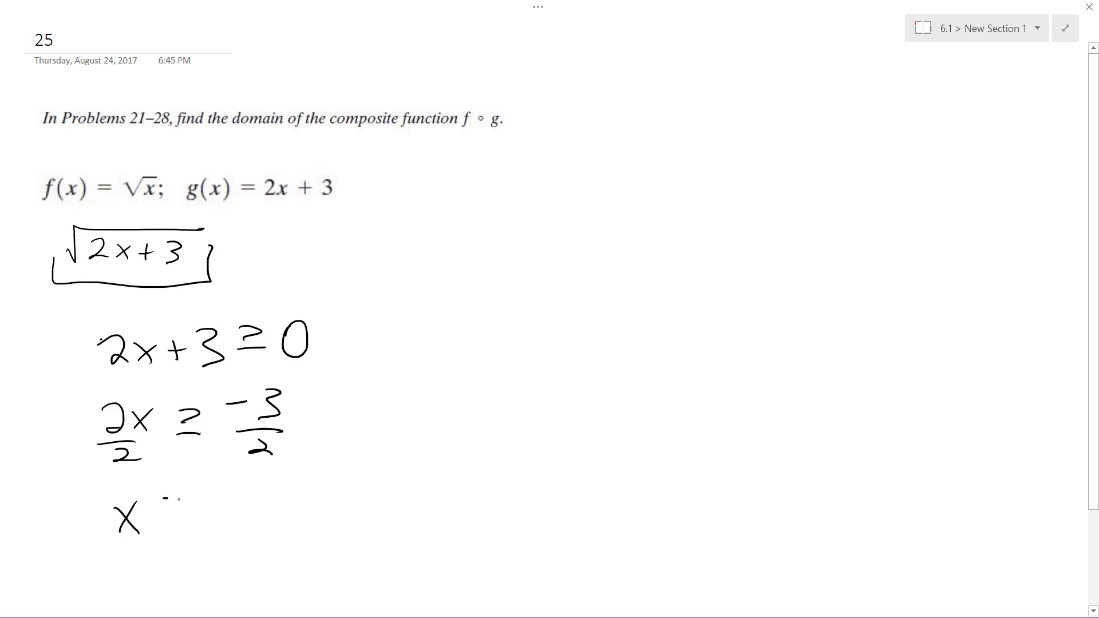
{"action": "mouse_move", "coordinate": [167, 498]}
{"action": "left_mouse_down"}
{"action": "mouse_move", "coordinate": [194, 517]}
{"action": "mouse_move", "coordinate": [264, 490]}
{"action": "mouse_move", "coordinate": [254, 506]}
{"action": "left_mouse_up"}
{"action": "mouse_move", "coordinate": [244, 511]}
{"action": "left_mouse_down"}
{"action": "mouse_move", "coordinate": [278, 510]}
{"action": "mouse_move", "coordinate": [284, 537]}
{"action": "left_mouse_up"}
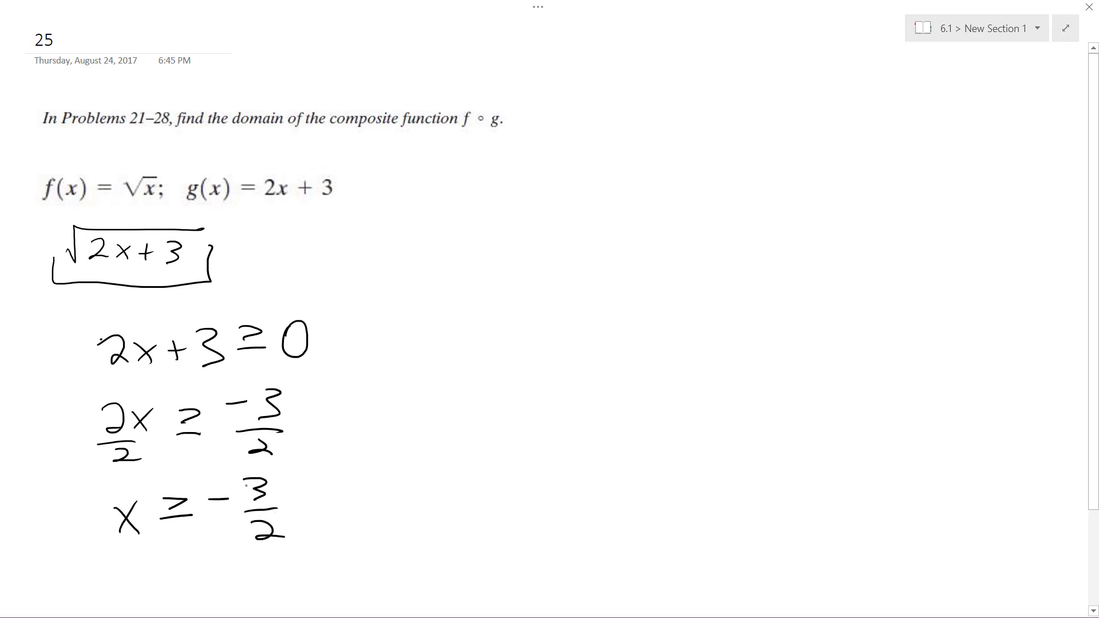
{"action": "mouse_move", "coordinate": [121, 481]}
{"action": "left_mouse_down"}
{"action": "mouse_move", "coordinate": [283, 476]}
{"action": "mouse_move", "coordinate": [125, 478]}
{"action": "left_mouse_up"}
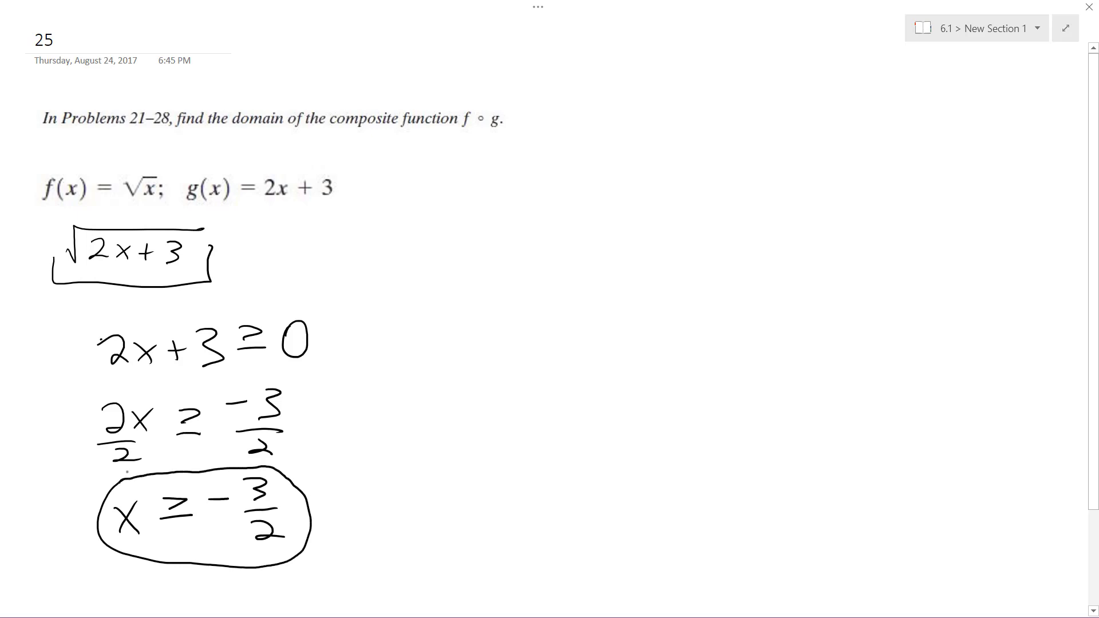